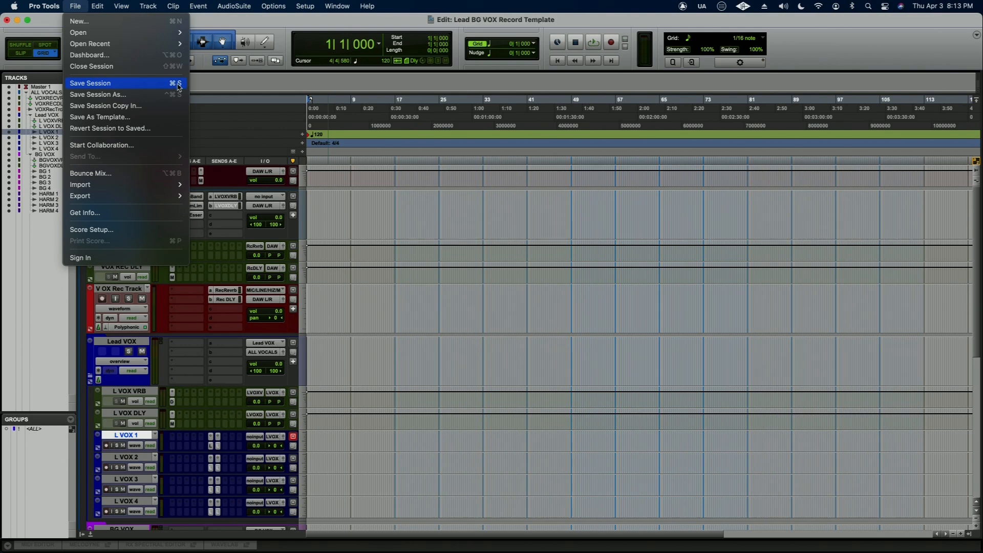
- Save the session under the new name Lead BG VOX Record Template VER 1
left_click(259, 24)
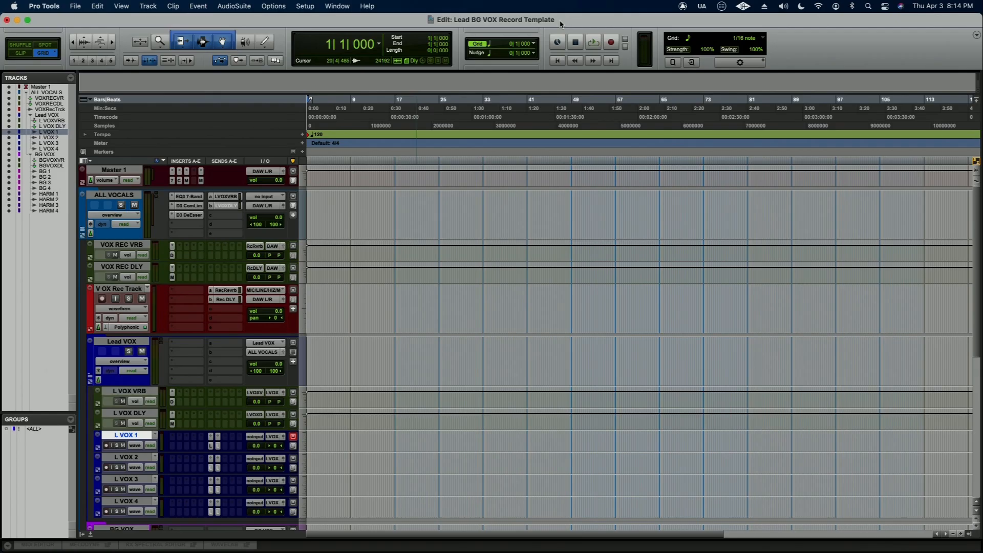
left_click(74, 6)
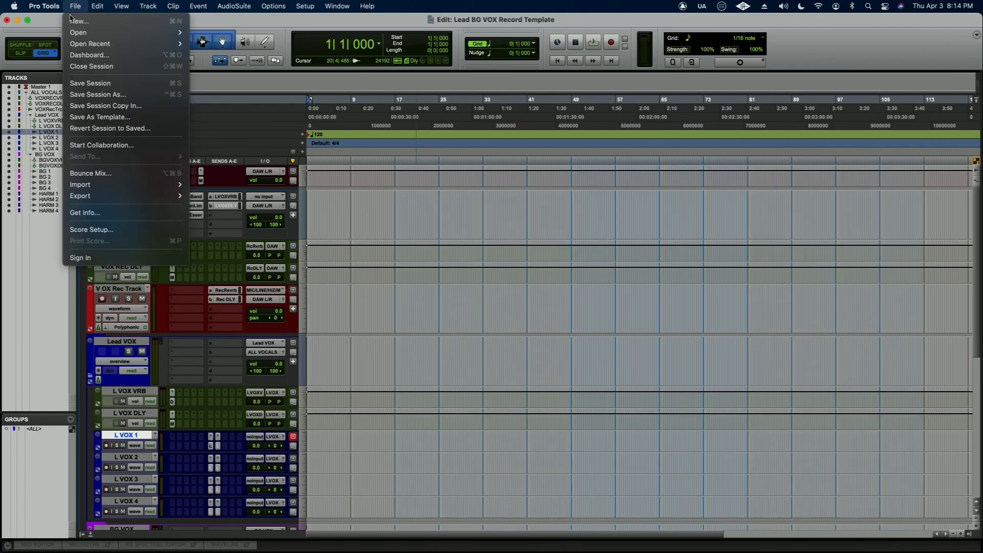
left_click(85, 91)
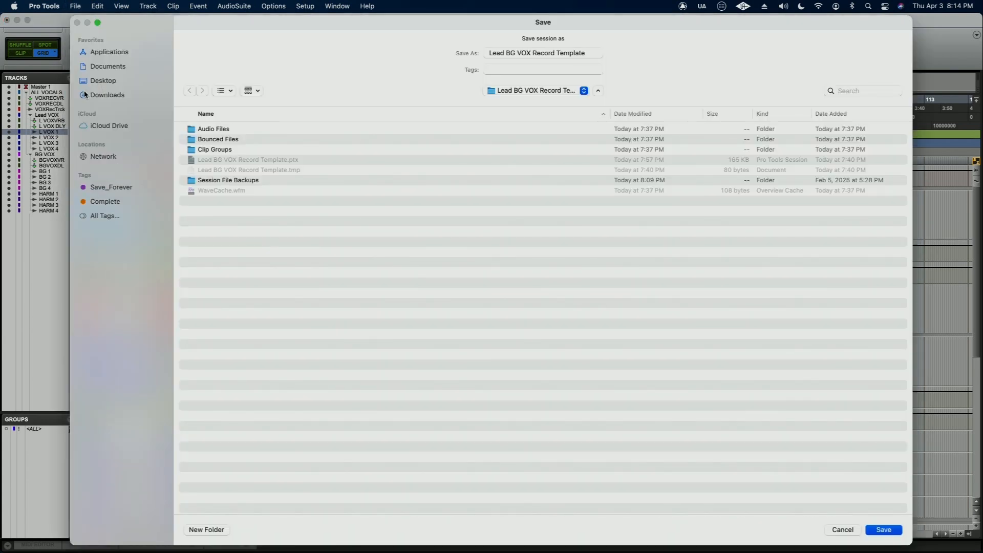
left_click(586, 55)
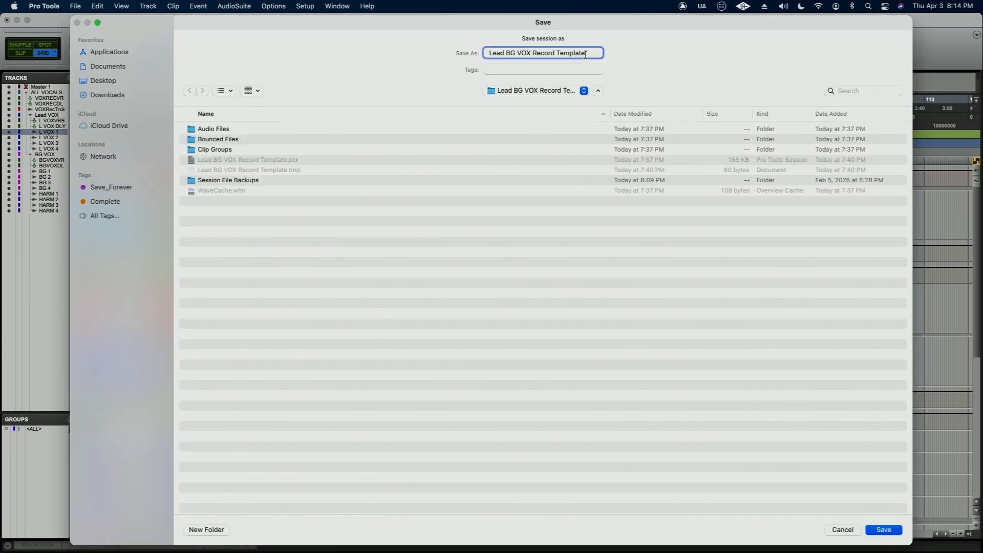
type("VER 1")
key("Return")
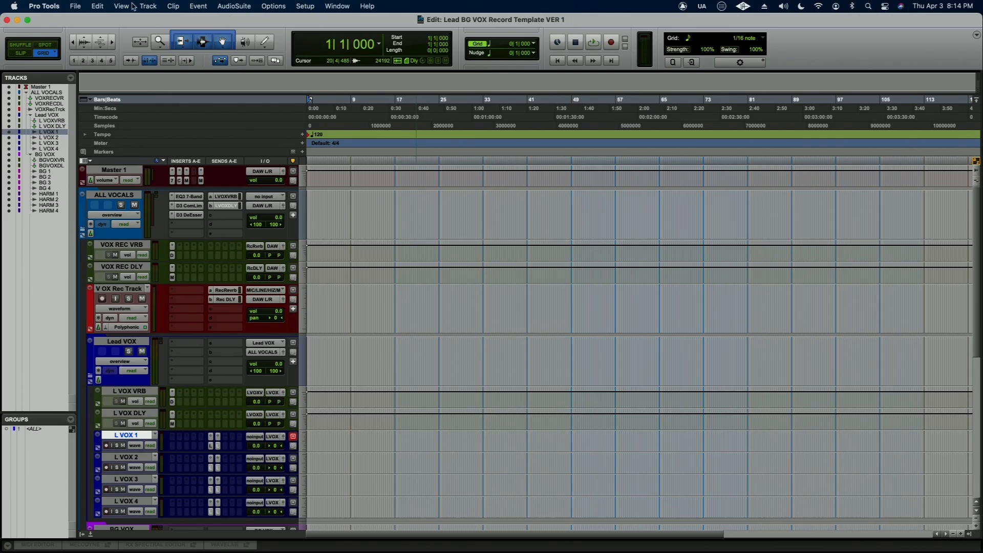
- Include audio files in the Save Session Copy In options and view the available session formats, leaving without saving
left_click(76, 7)
left_click(254, 61)
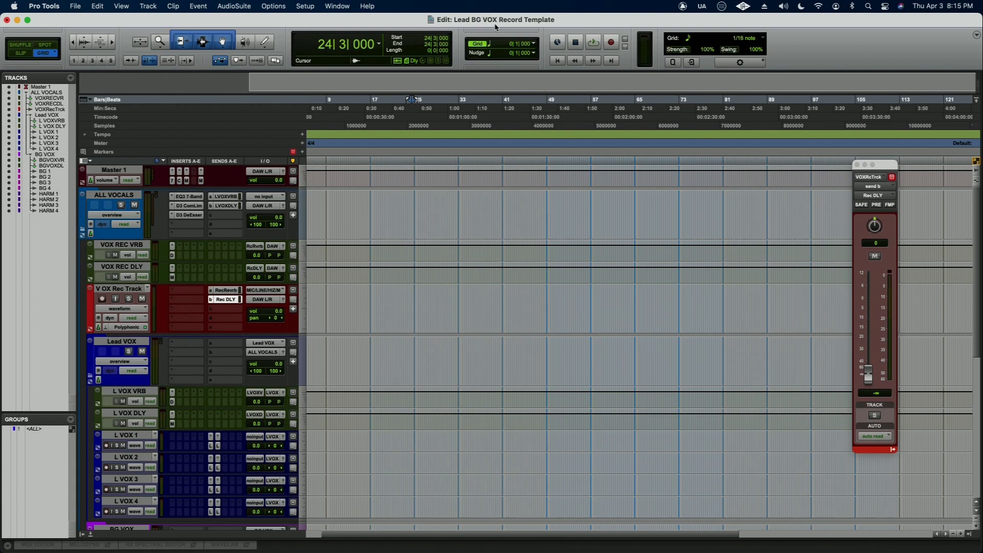
left_click(76, 6)
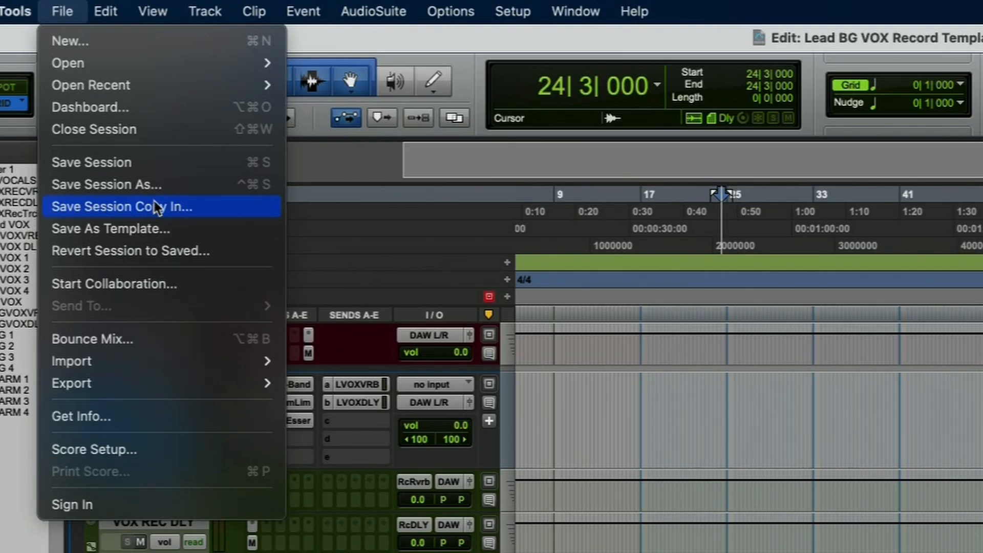
left_click(231, 207)
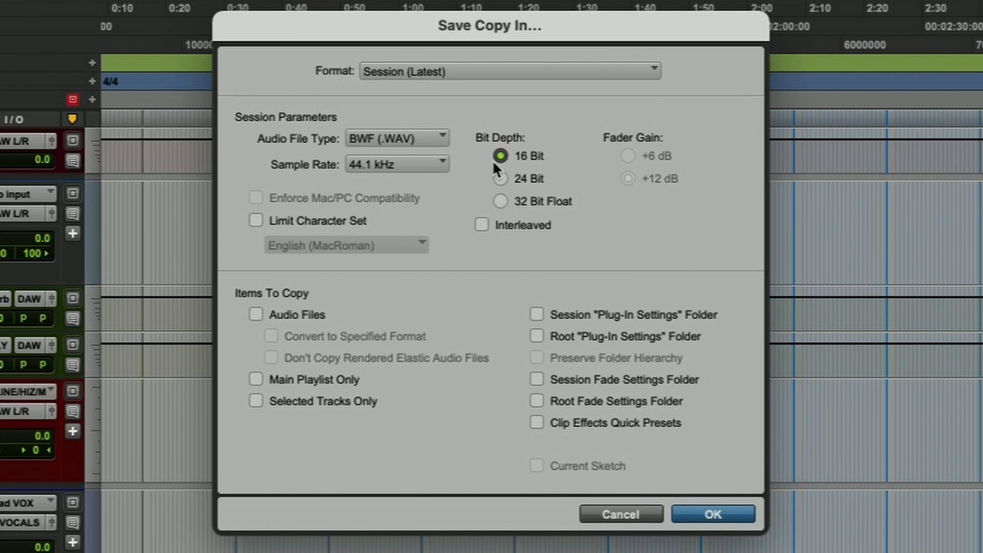
left_click(256, 314)
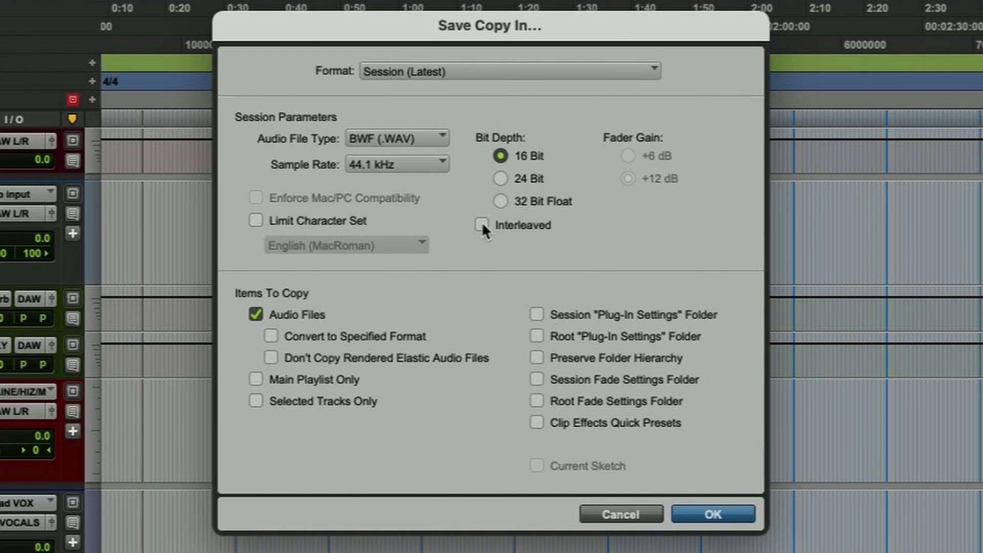
left_click(470, 68)
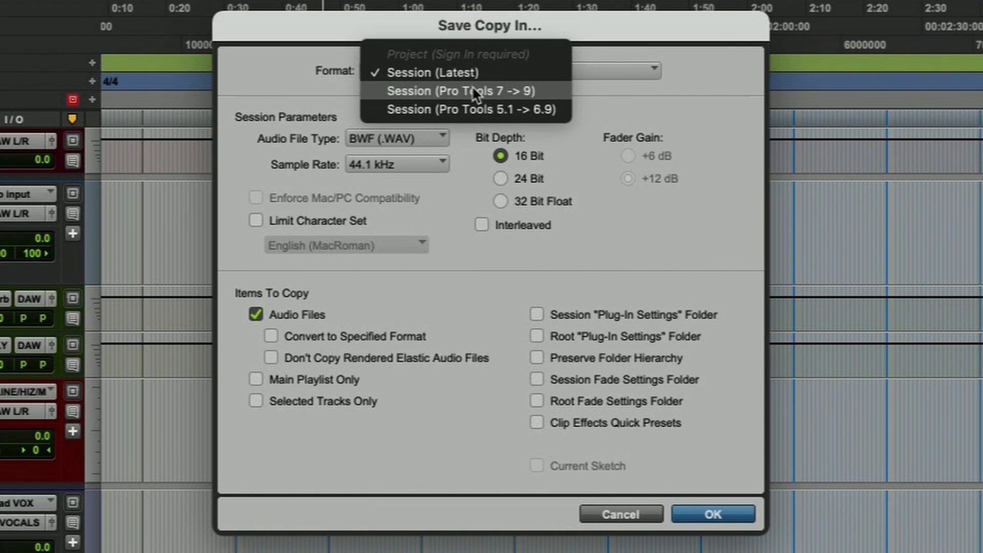
left_click(724, 50)
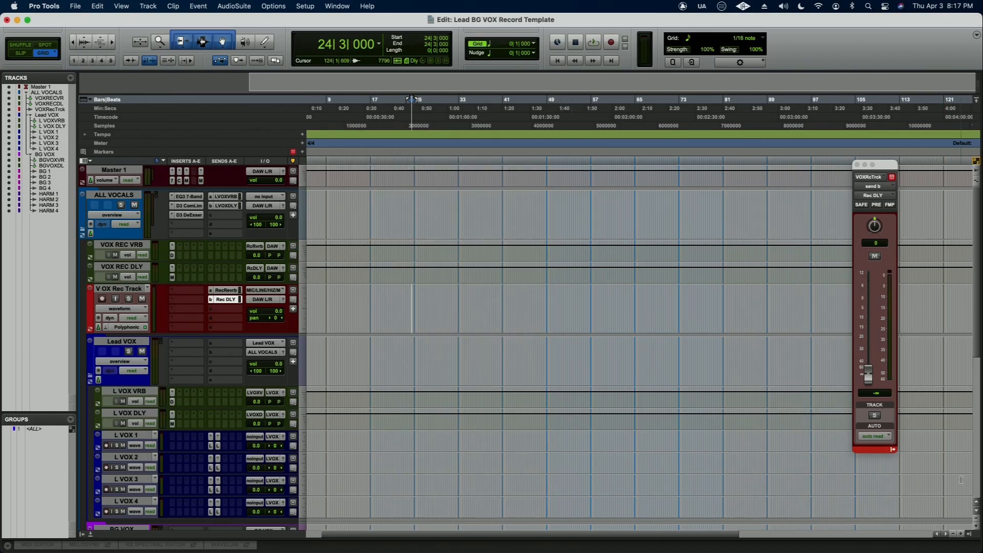
- Close the floating Rec DLY send window and review the commands of the Clips list before hiding the list
left_click(969, 534)
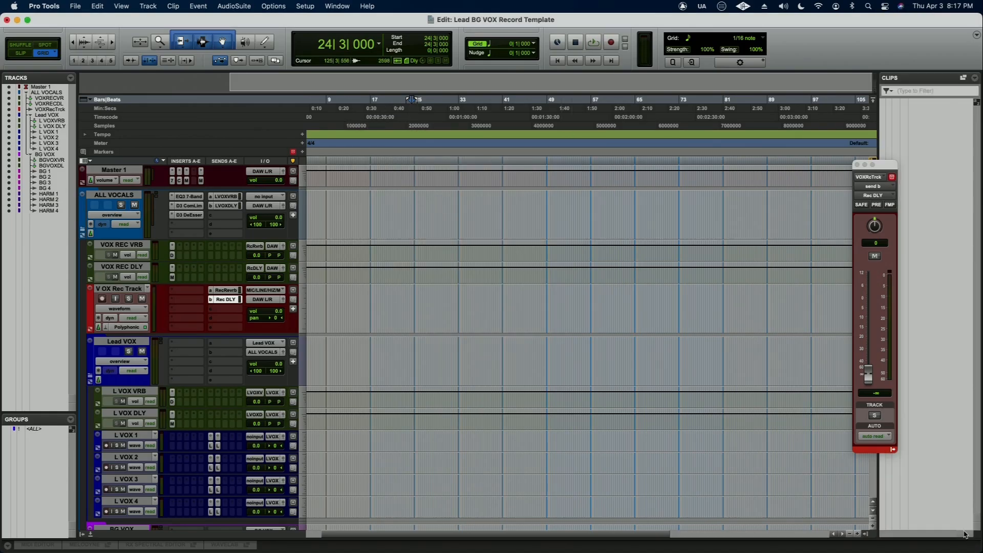
left_click(857, 166)
left_click(974, 77)
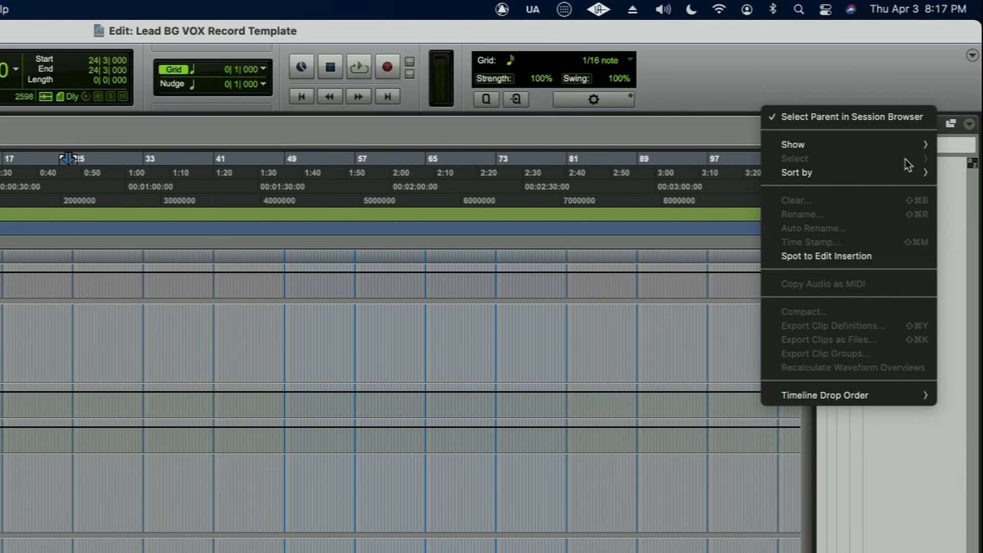
left_click(866, 214)
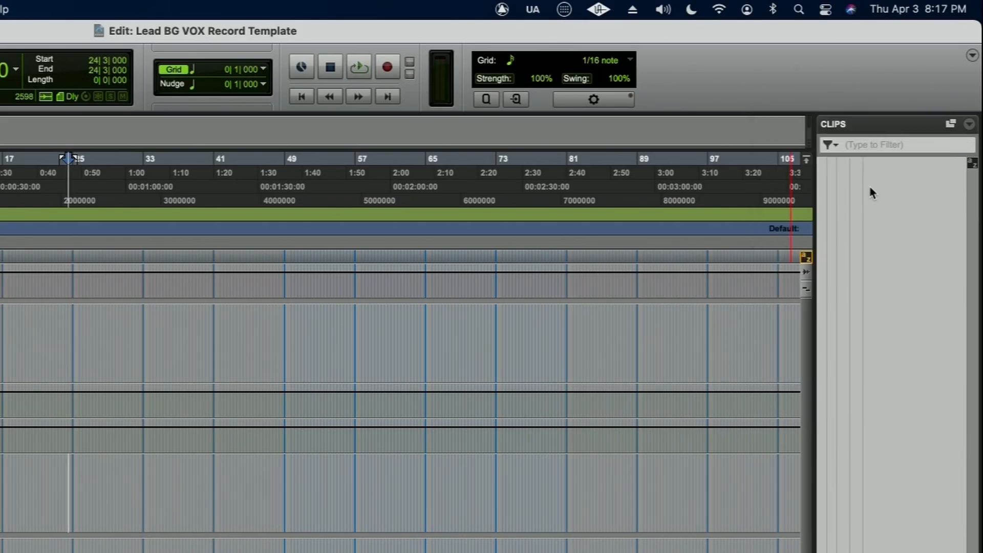
left_click(969, 125)
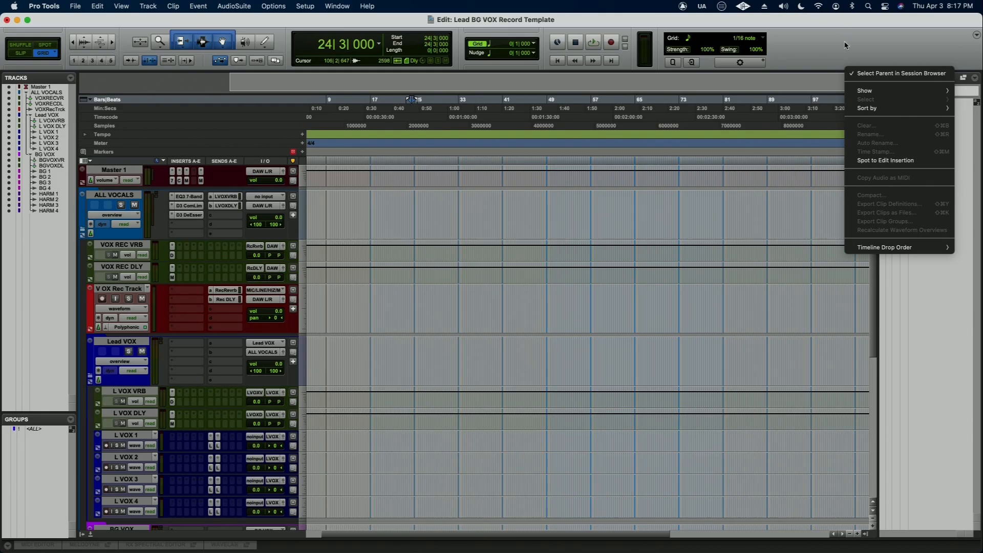
left_click(844, 45)
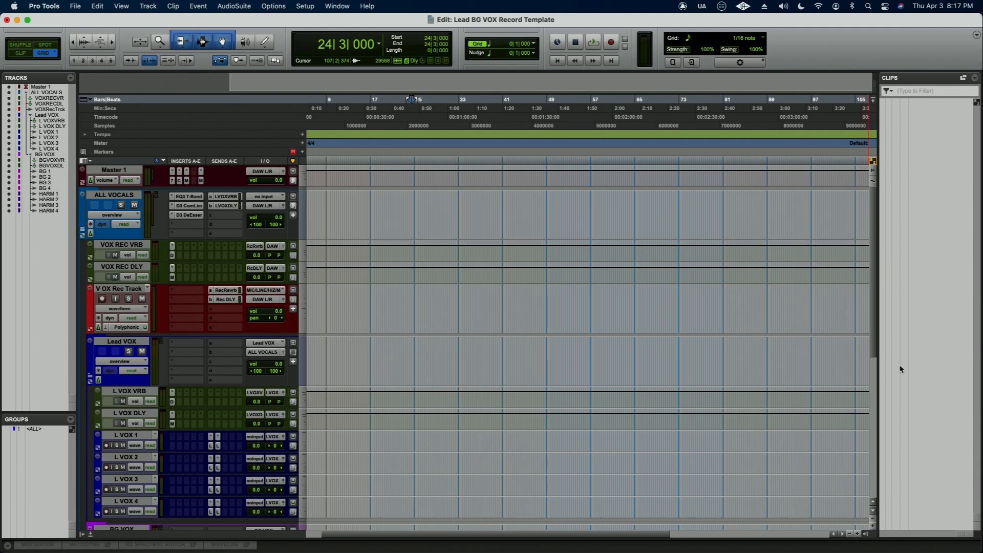
left_click(865, 534)
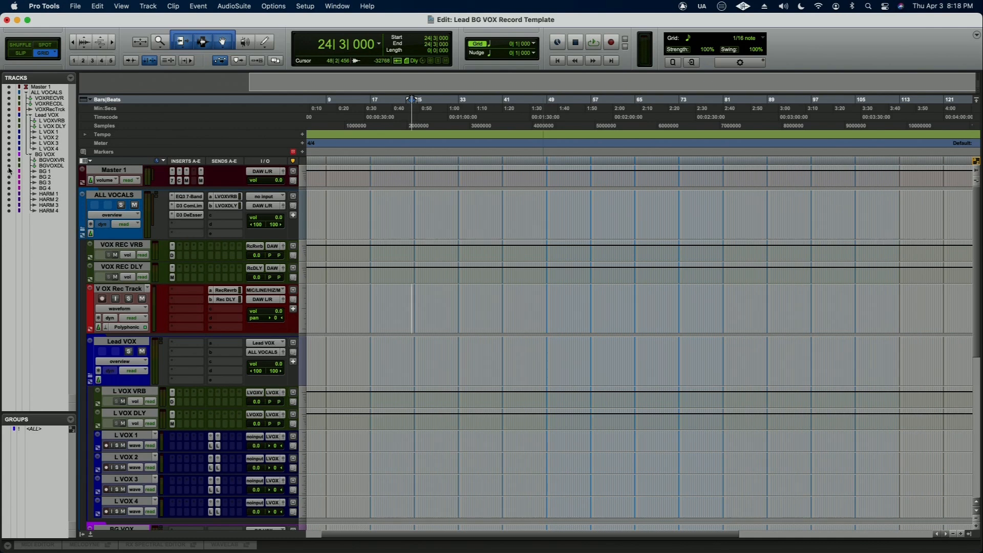
- Set up a session copy with audio files included, then cancel at choosing its save location
left_click(75, 6)
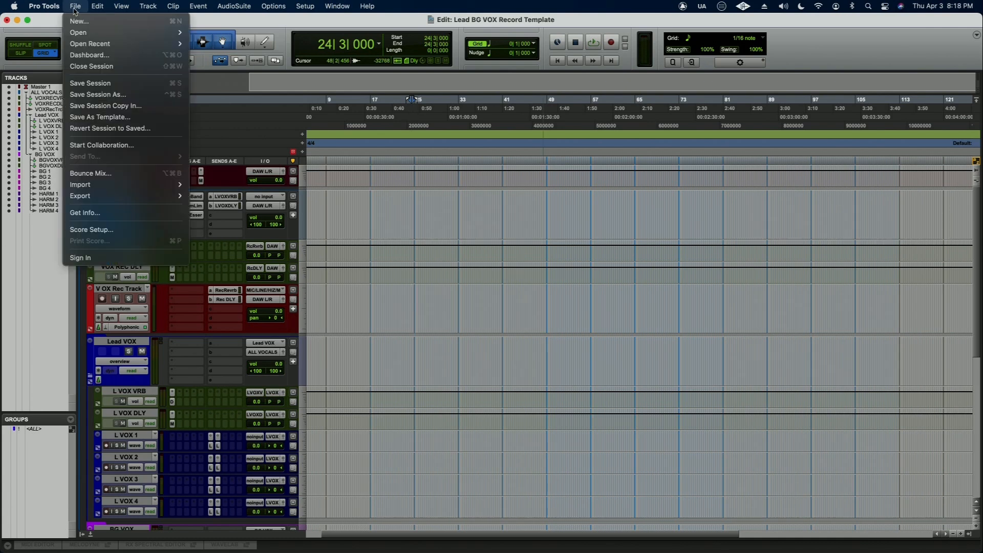
left_click(90, 106)
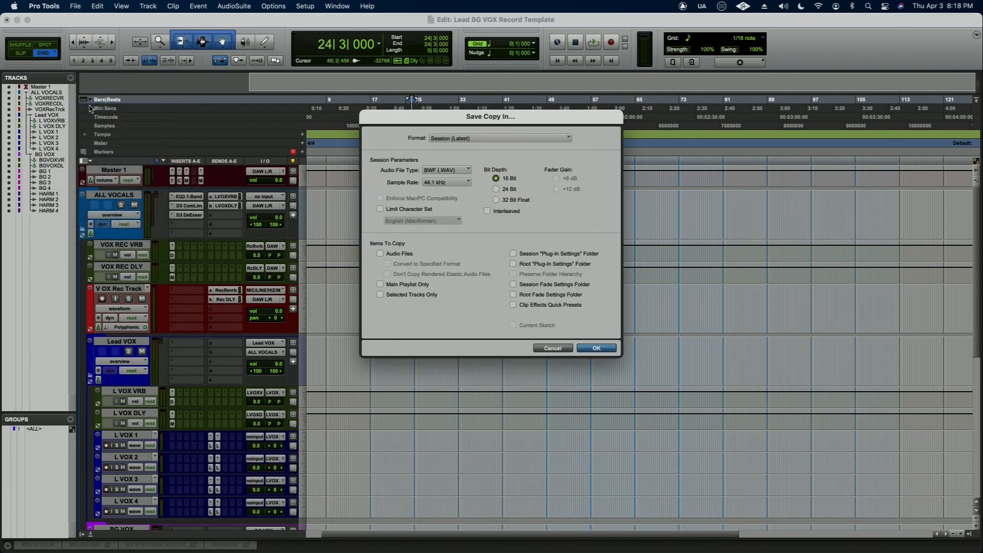
left_click(380, 254)
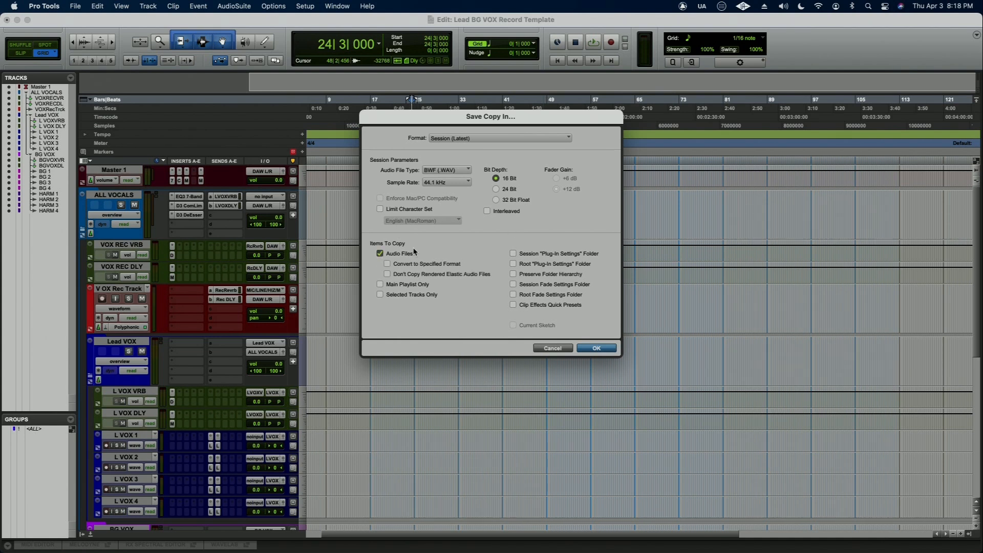
left_click(597, 348)
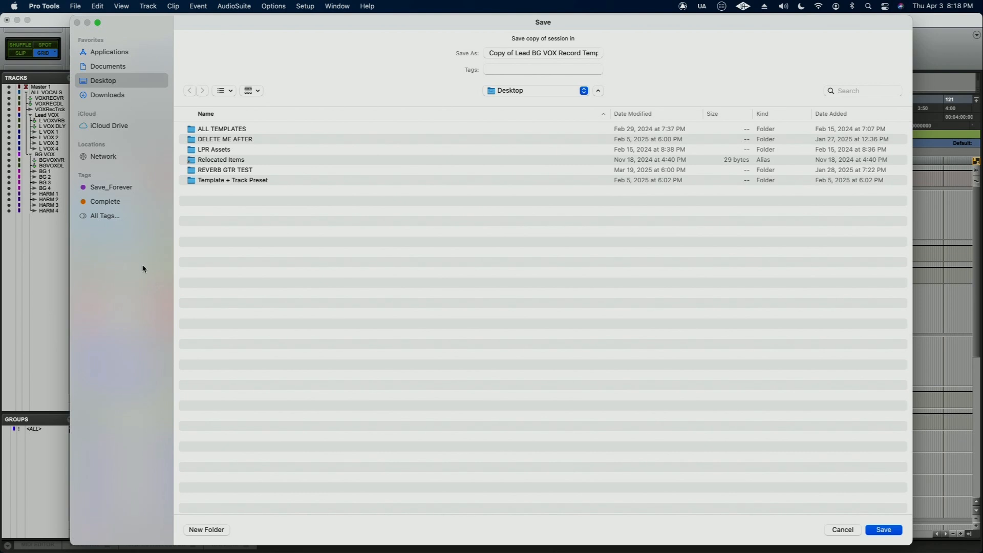
left_click(849, 532)
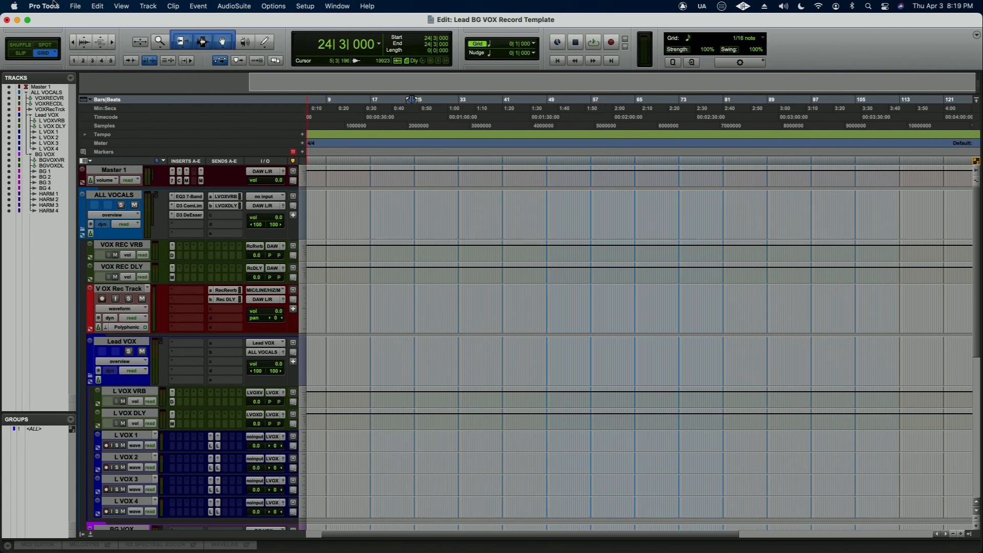
- Save the session as a system template named Lead BG VOX Record Template in the Music category, replacing the existing one
left_click(75, 6)
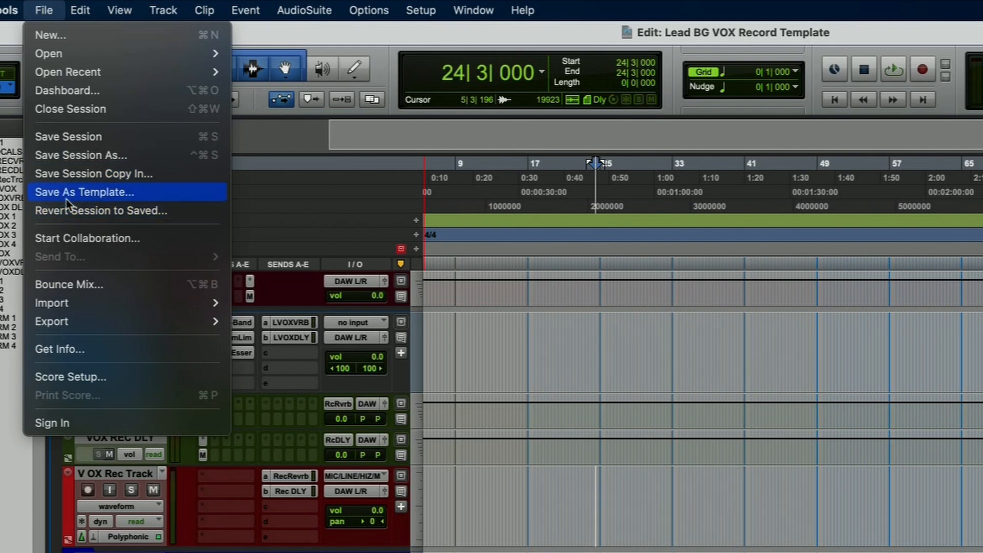
left_click(823, 31)
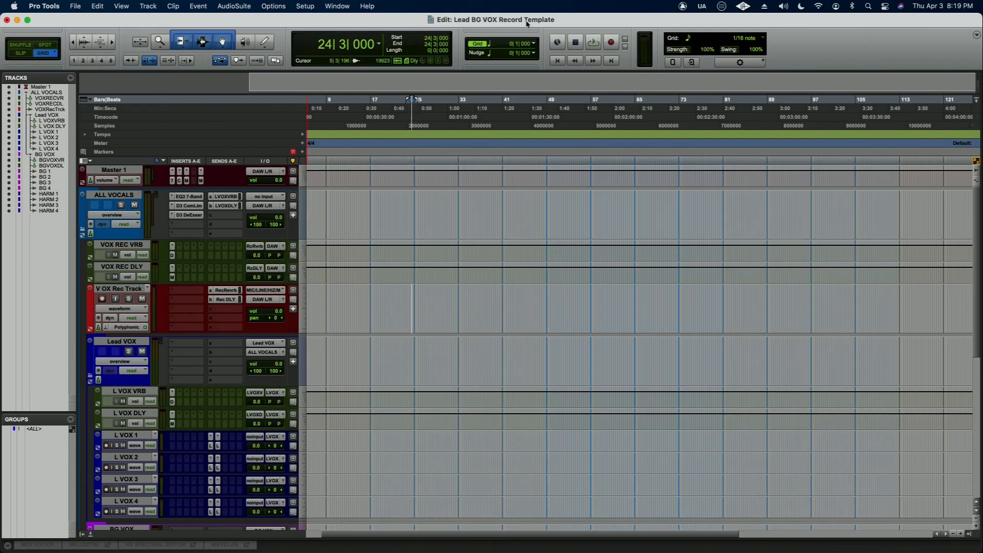
left_click(74, 7)
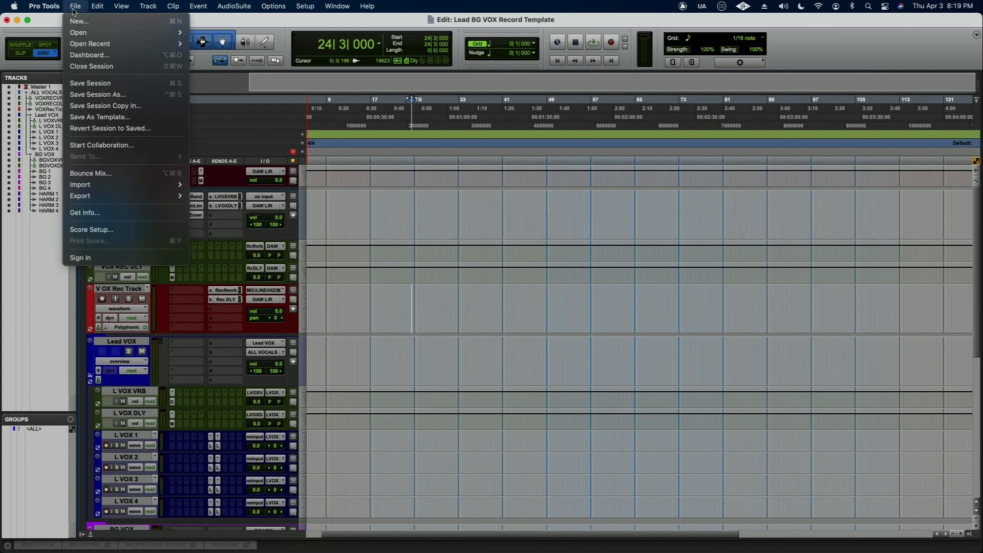
left_click(84, 117)
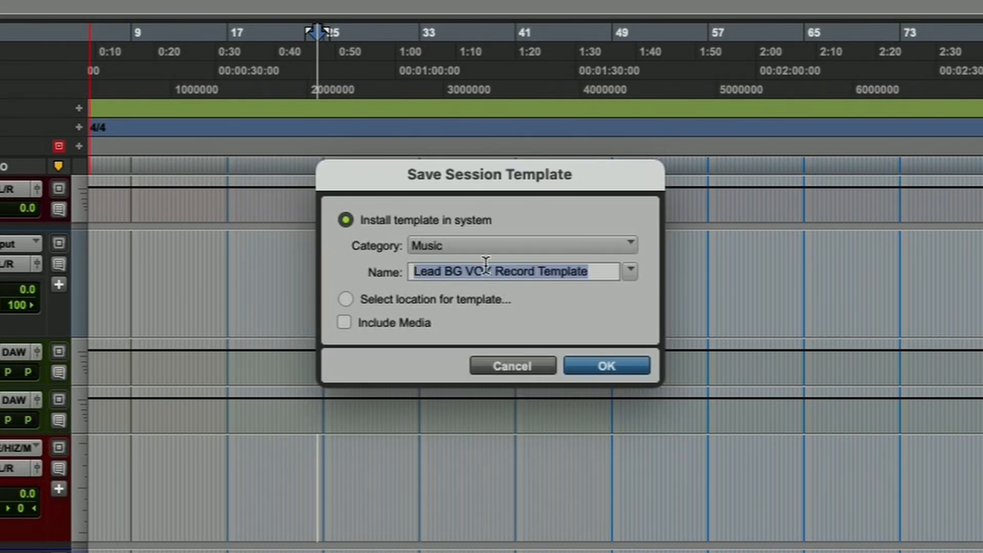
left_click(437, 244)
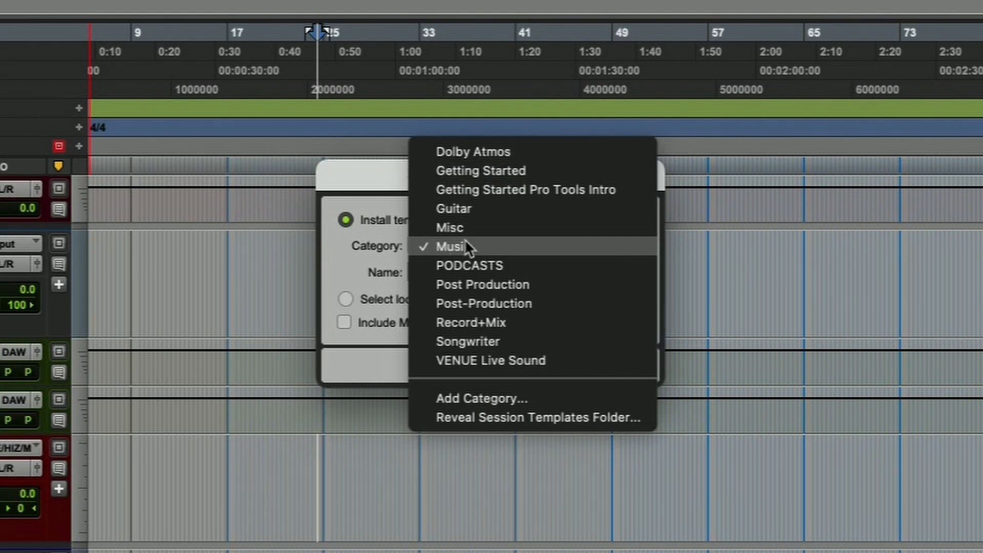
left_click(467, 245)
left_click(444, 271)
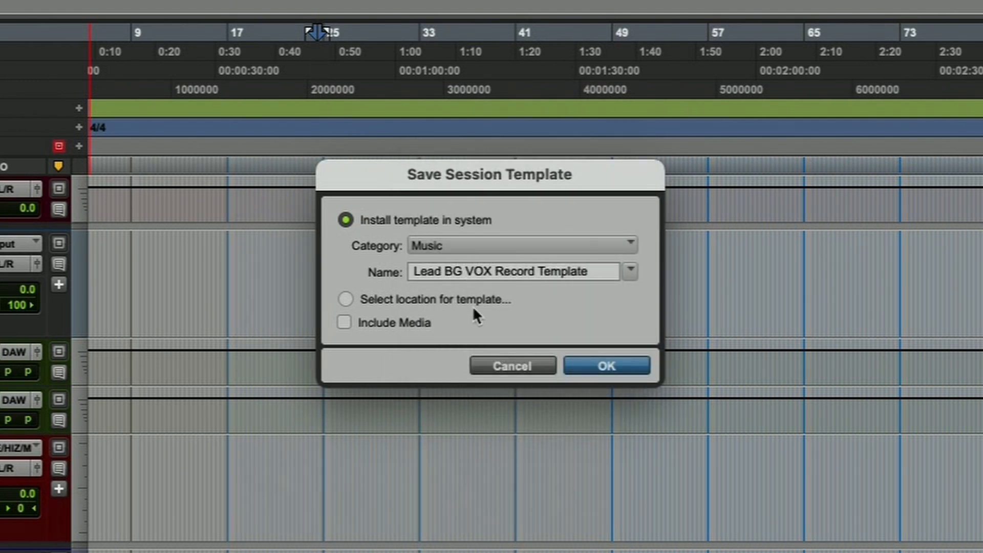
left_click(605, 369)
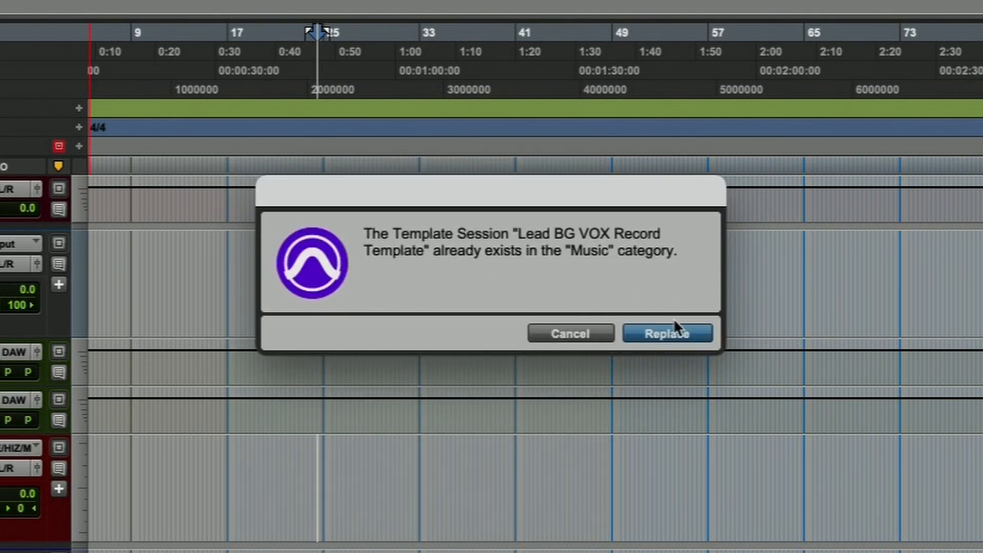
left_click(668, 330)
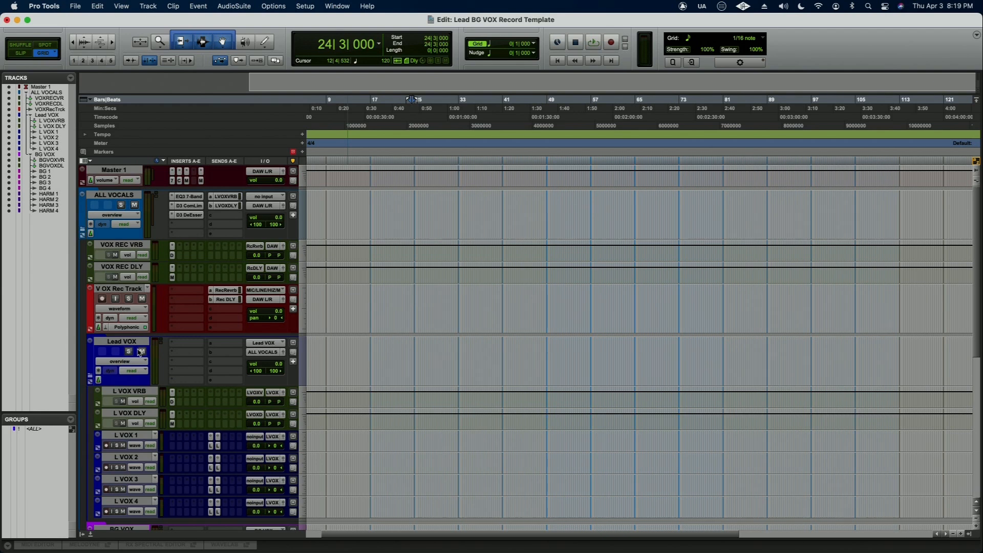
- Collapse the Lead VOX folder and select about bars 16 to 27 on the V OX Rec Track
left_click_drag(366, 302, 442, 299)
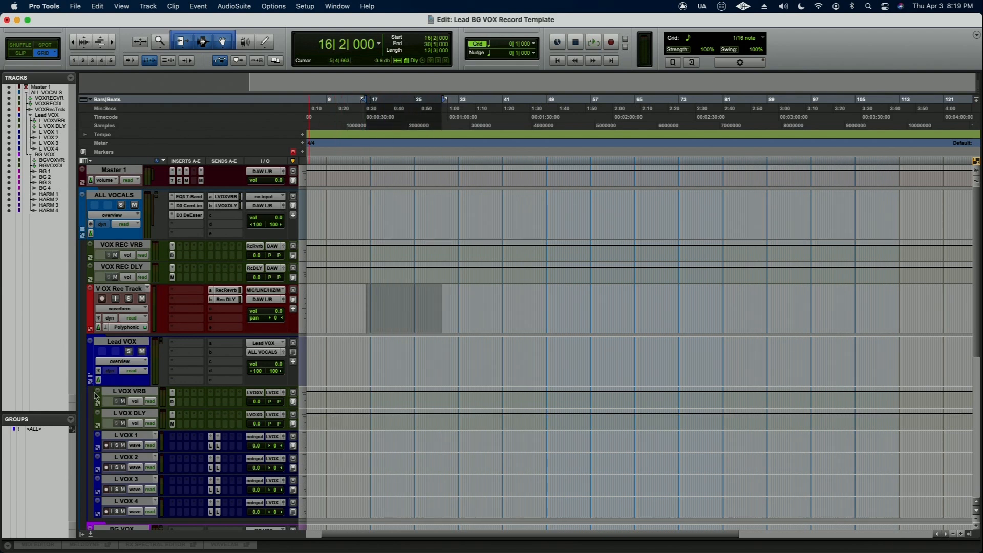
left_click(91, 379)
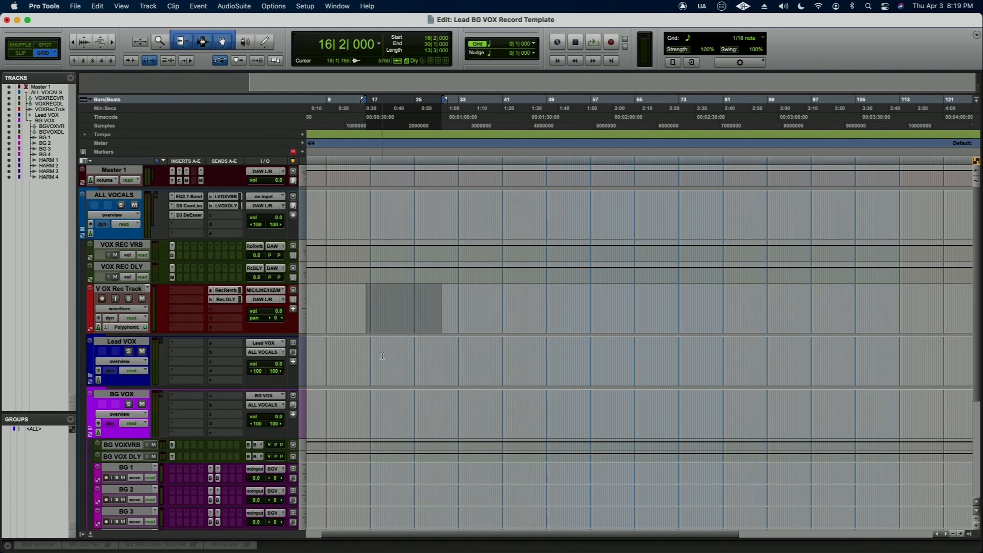
left_click_drag(370, 303, 428, 299)
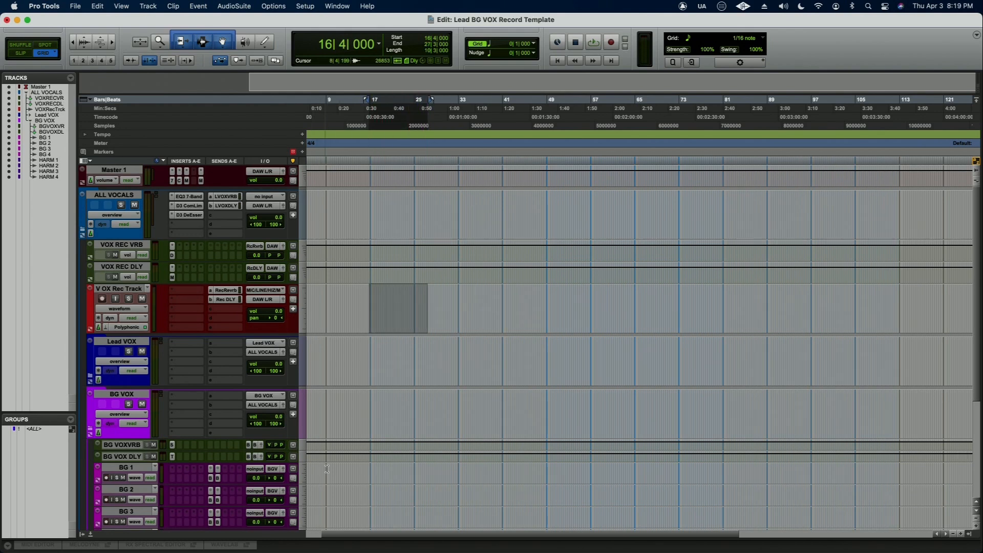
- Look over the BG and HARM tracks, and expand the Lead VOX folder again
scroll(331, 478, "down", 5)
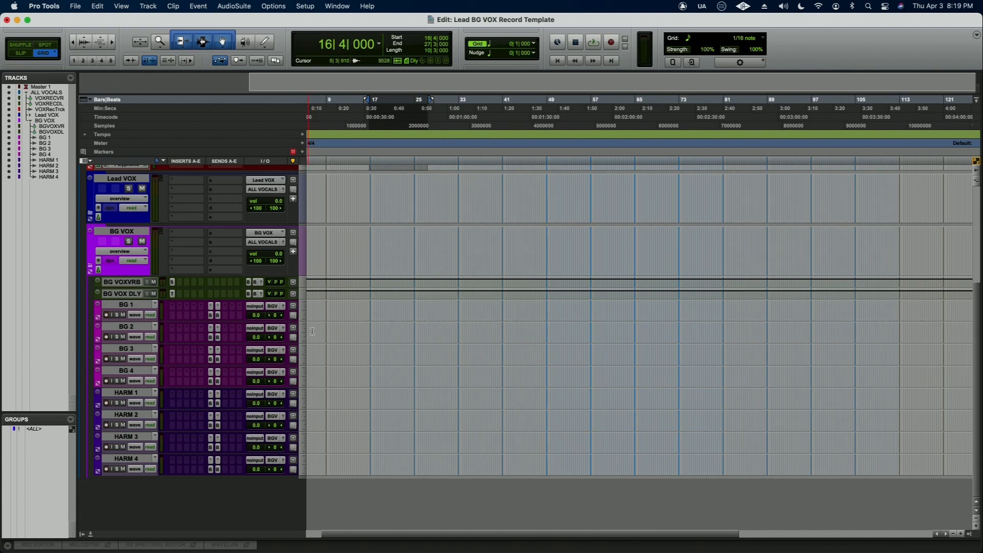
scroll(206, 319, "up", 5)
left_click(90, 378)
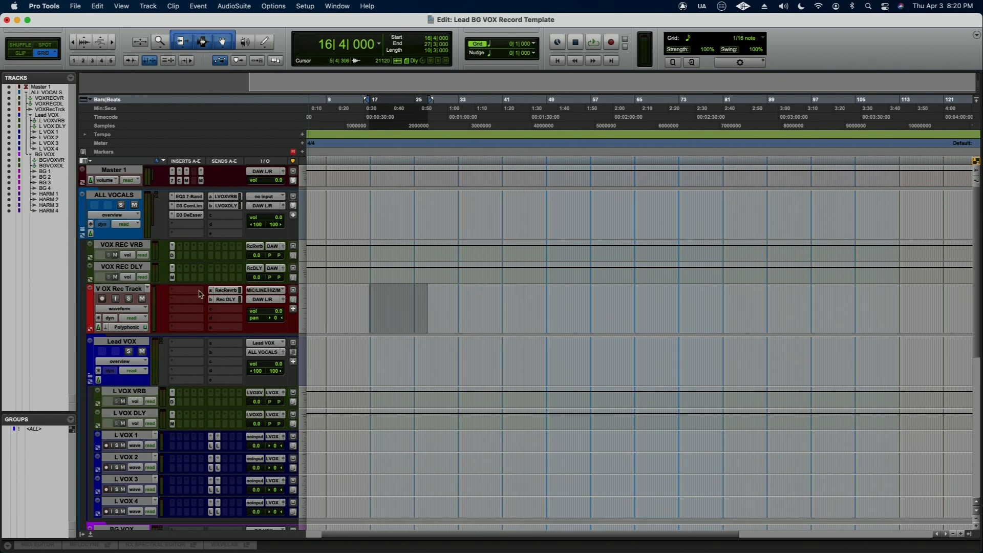
- Browse the EQ plug-ins offered for an empty V OX Rec Track insert without adding one, and place the edit cursor at 20|3|000
left_click(179, 294)
mouse_move(205, 291)
mouse_move(276, 293)
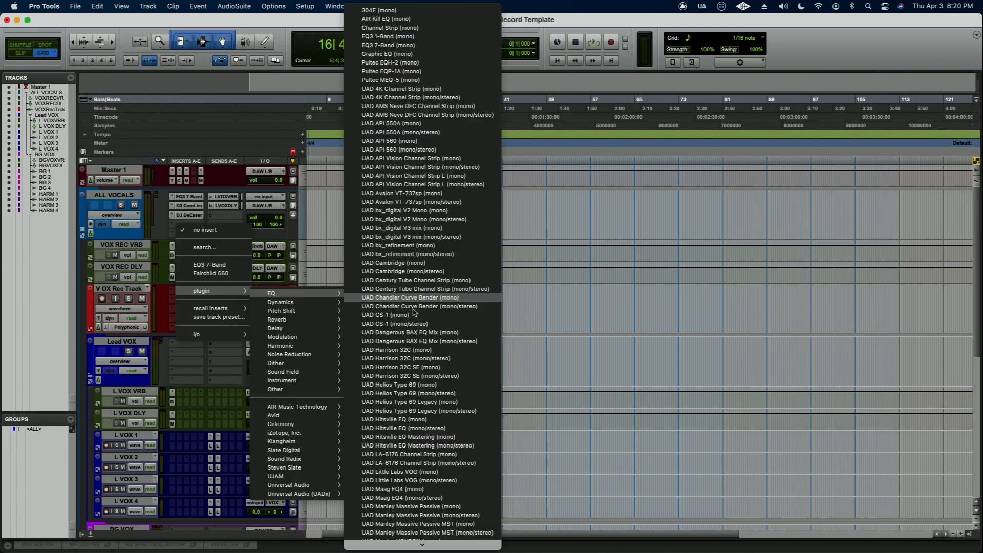
left_click(548, 338)
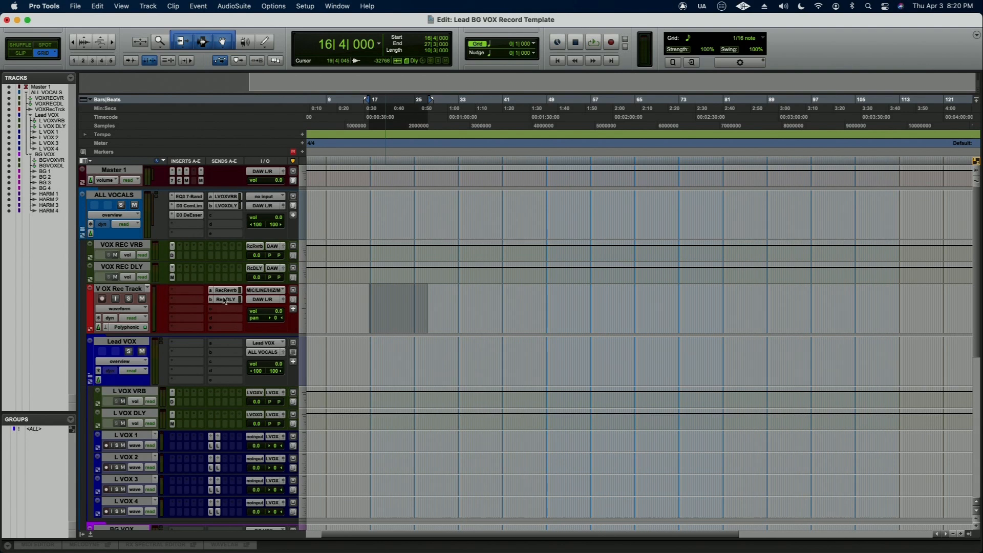
left_click(389, 289)
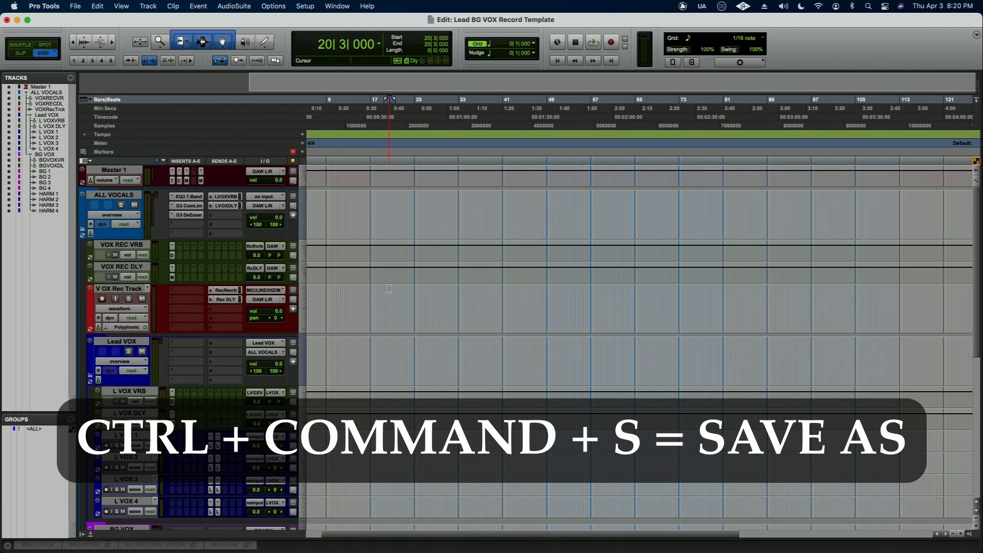
- Review the available session saving commands, including Save Session As, Save Session Copy In and Save As Template, without running any
left_click(76, 6)
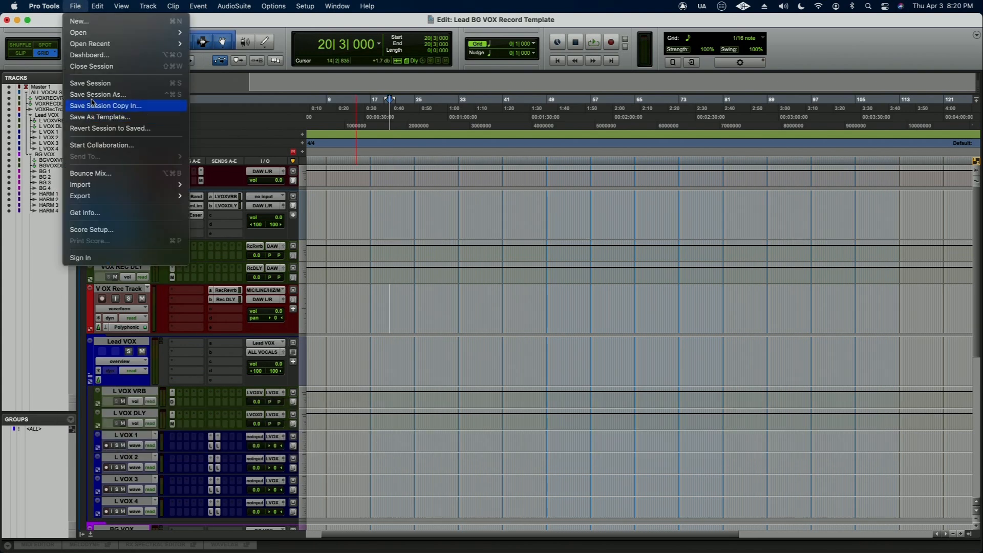
left_click(631, 281)
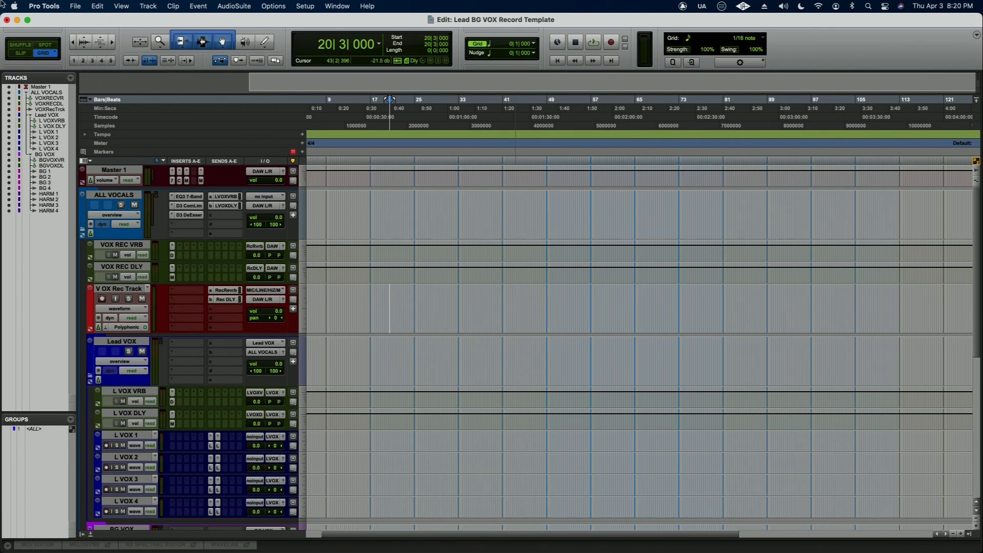
left_click(74, 6)
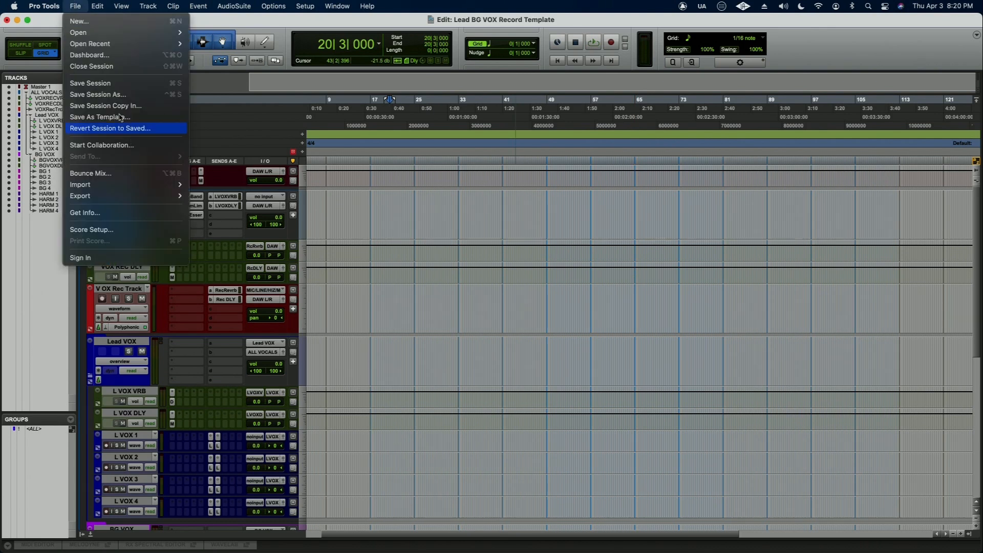
left_click(453, 226)
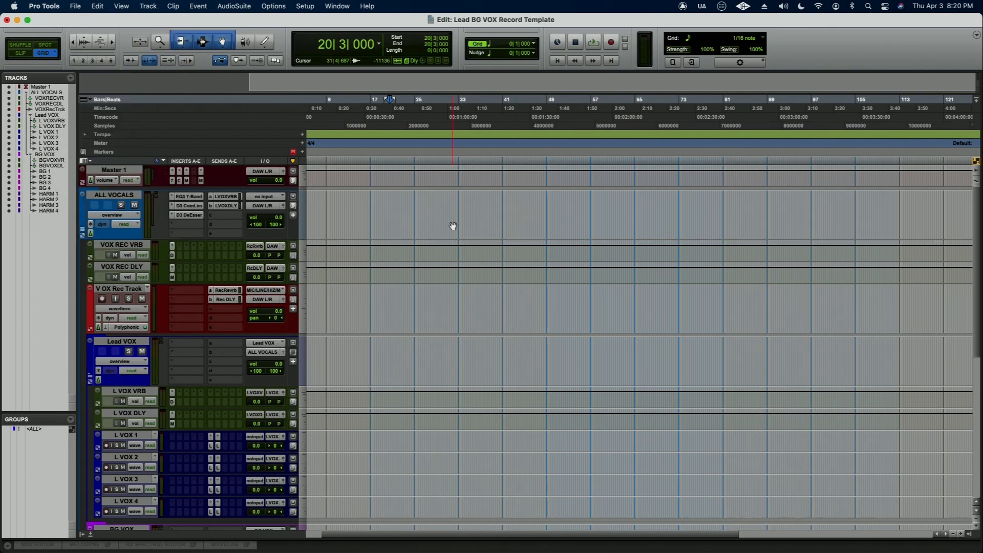